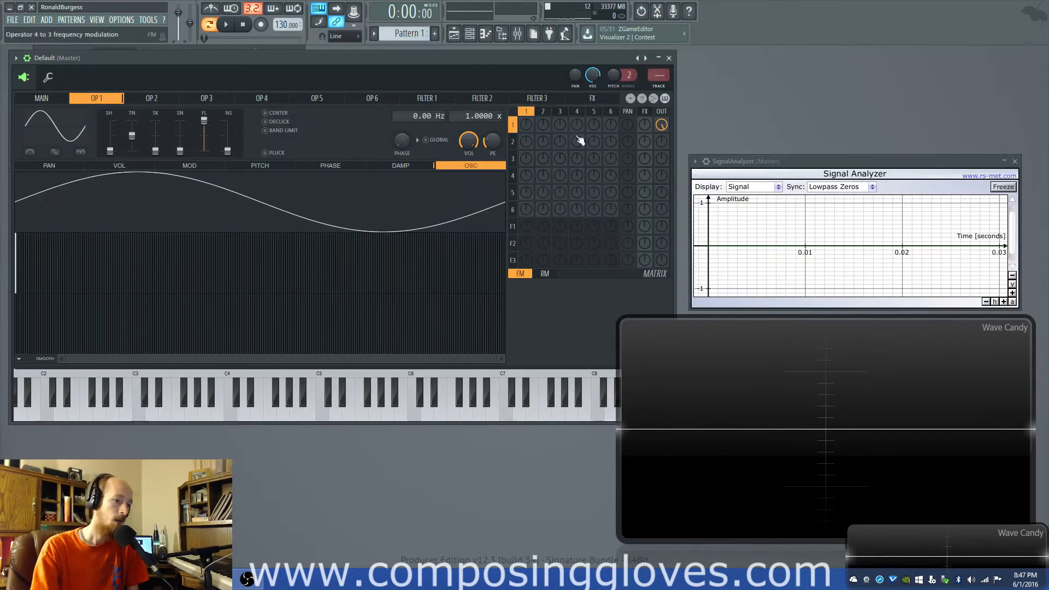
# Step: Reposition the Sytrus and analyzer windows, then give operator 1 self-feedback in the FM matrix
pyautogui.moveTo(481, 55); pyautogui.dragTo(472, 50)
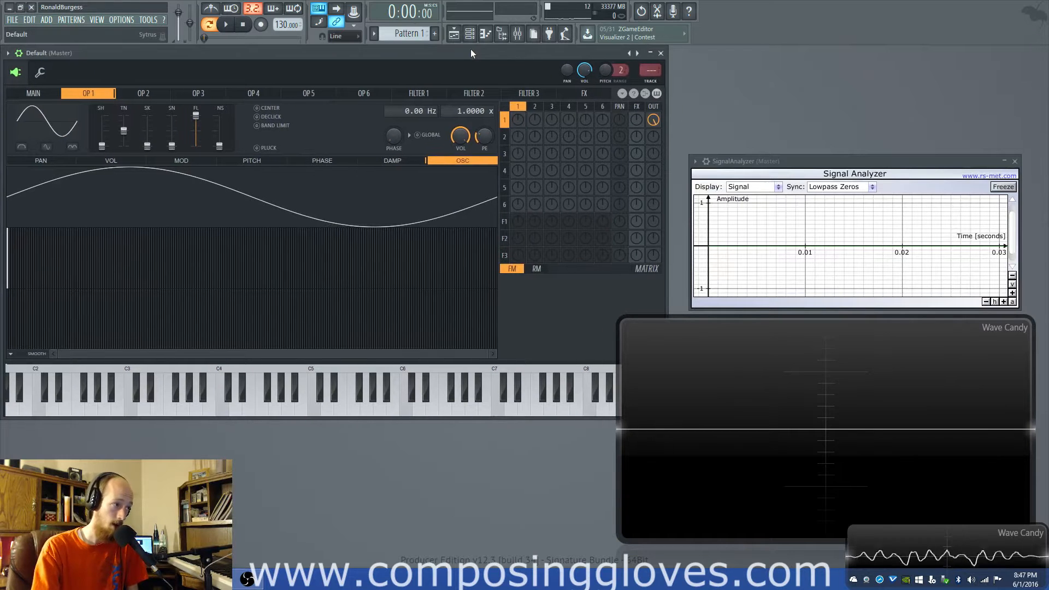
pyautogui.moveTo(722, 162); pyautogui.dragTo(709, 121)
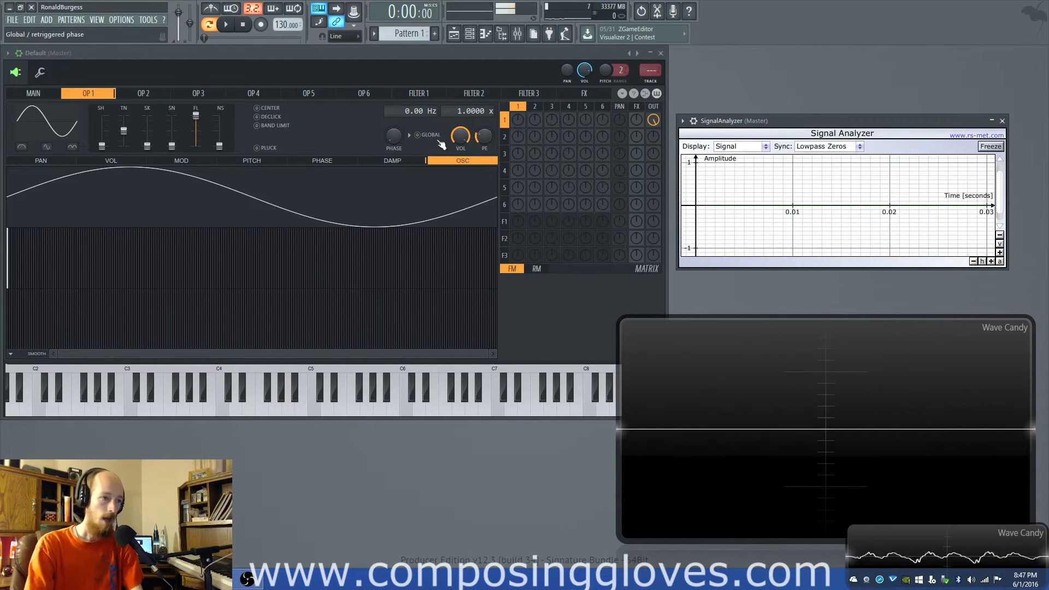
pyautogui.moveTo(528, 126); pyautogui.dragTo(519, 118)
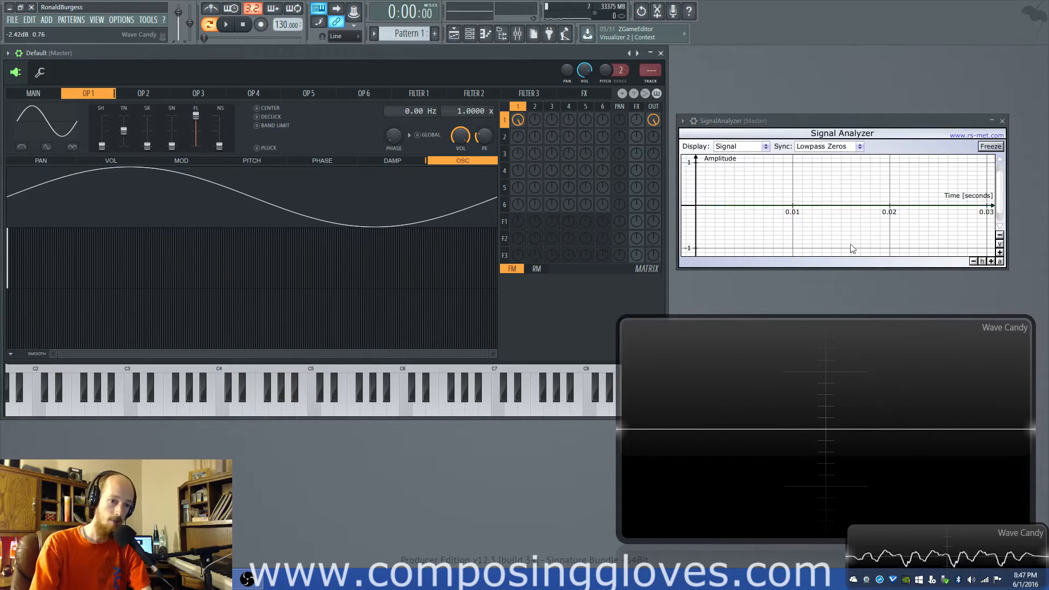
# Step: Switch the Signal Analyzer display to Spectrum and return to operator 1's page after a look at MAIN
pyautogui.click(755, 146)
pyautogui.click(743, 167)
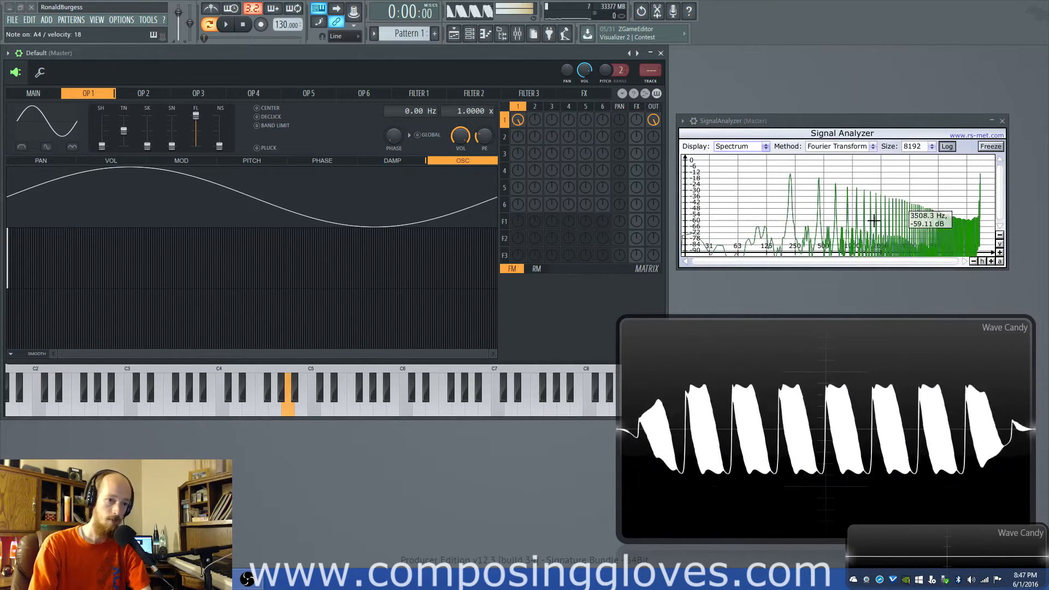
pyautogui.click(46, 92)
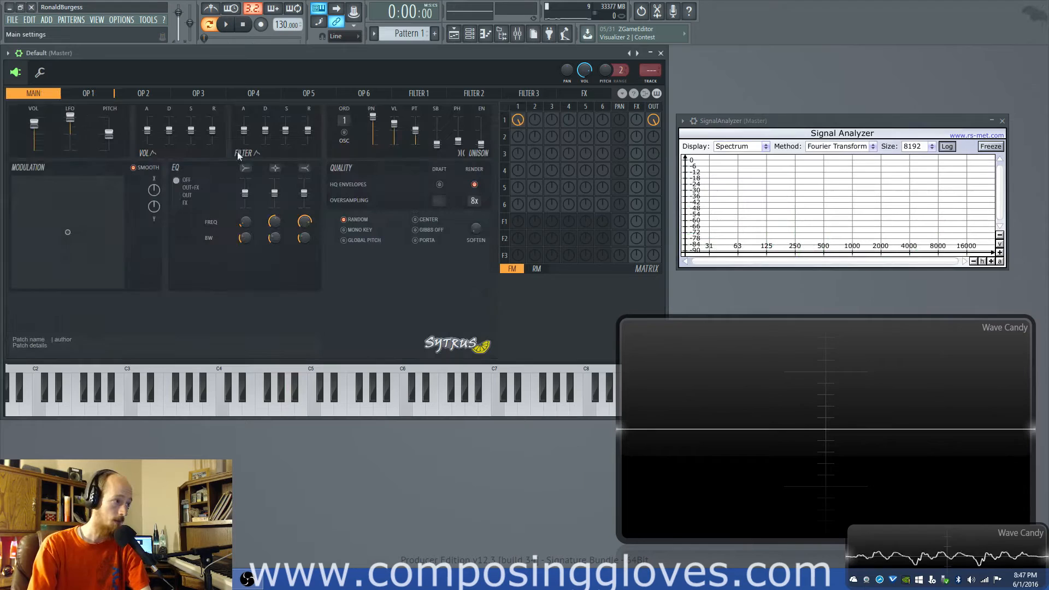
pyautogui.click(91, 94)
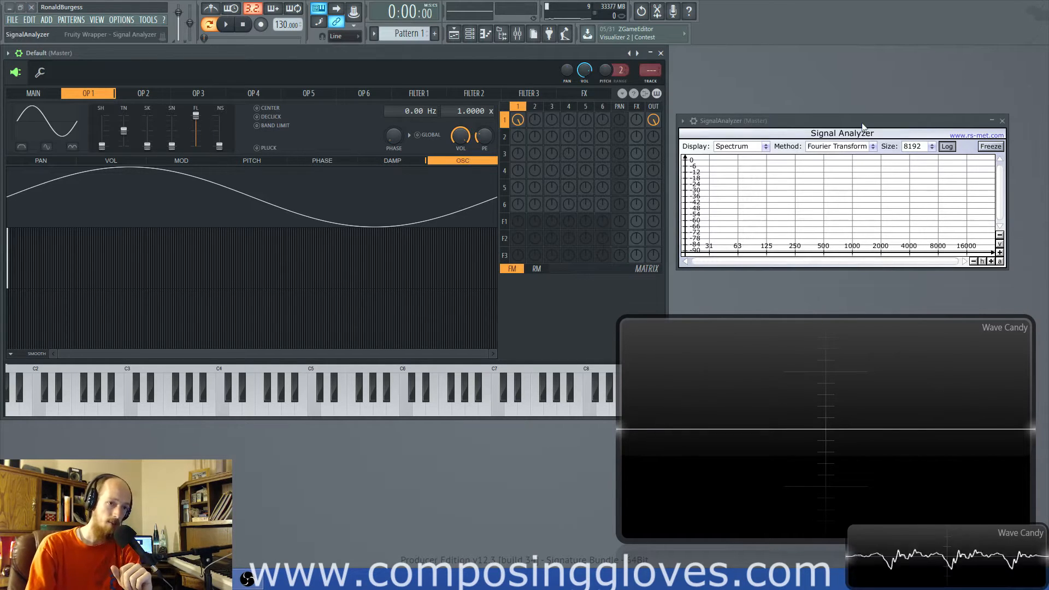
# Step: Move the analyzer higher and set operator 1's self-feedback to about 19%
pyautogui.moveTo(871, 126)
pyautogui.mouseDown()
pyautogui.moveTo(857, 58)
pyautogui.moveTo(908, 70)
pyautogui.moveTo(890, 85)
pyautogui.mouseUp()
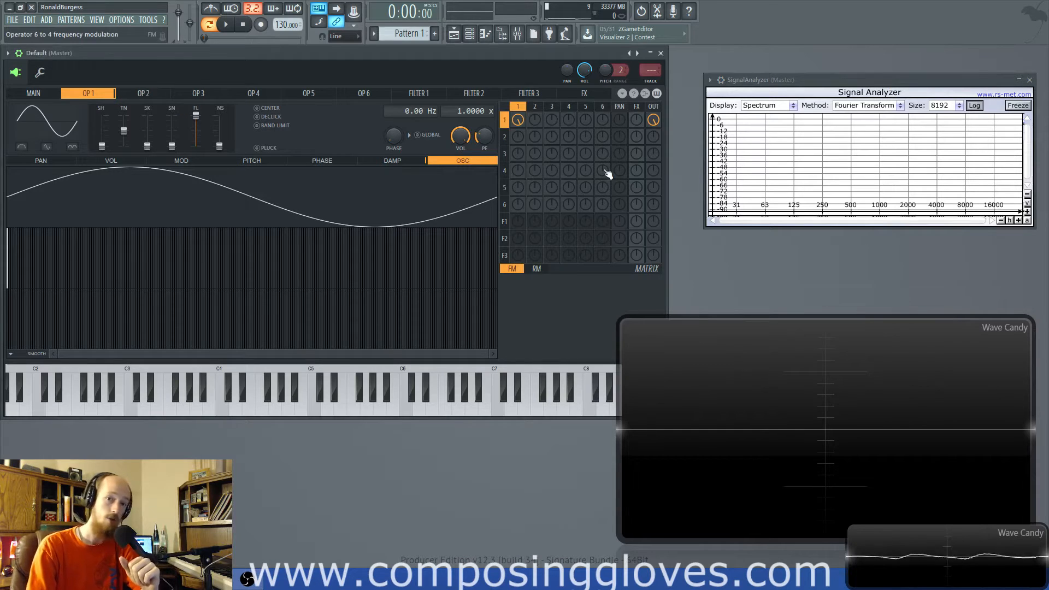
pyautogui.moveTo(519, 123); pyautogui.dragTo(518, 113)
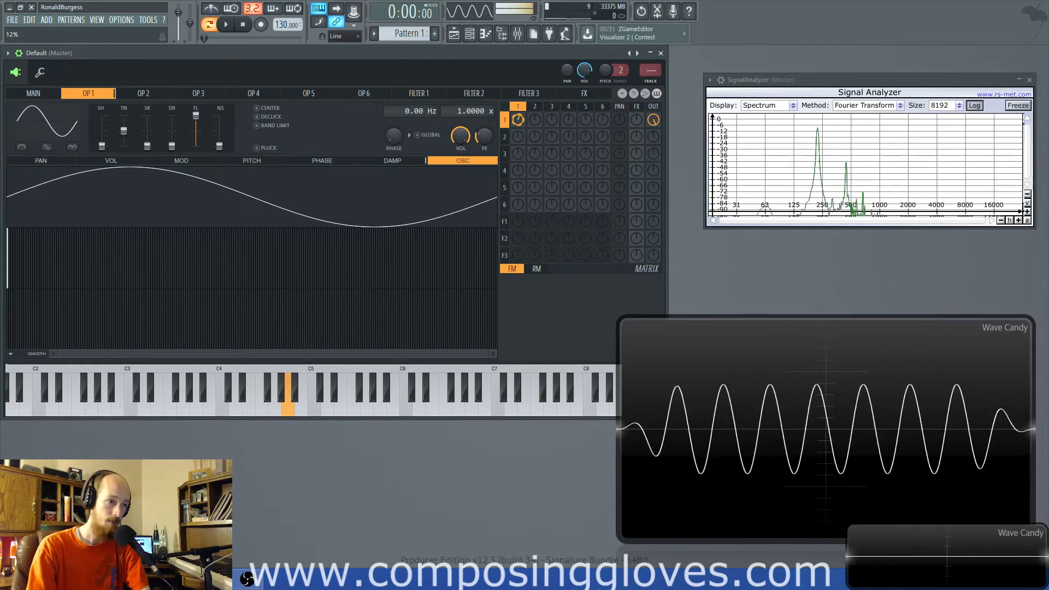
# Step: Raise operator 1's feedback to ~90% during a note, then lower it to ~41% so harmonics fade
pyautogui.moveTo(517, 121); pyautogui.dragTo(518, 49)
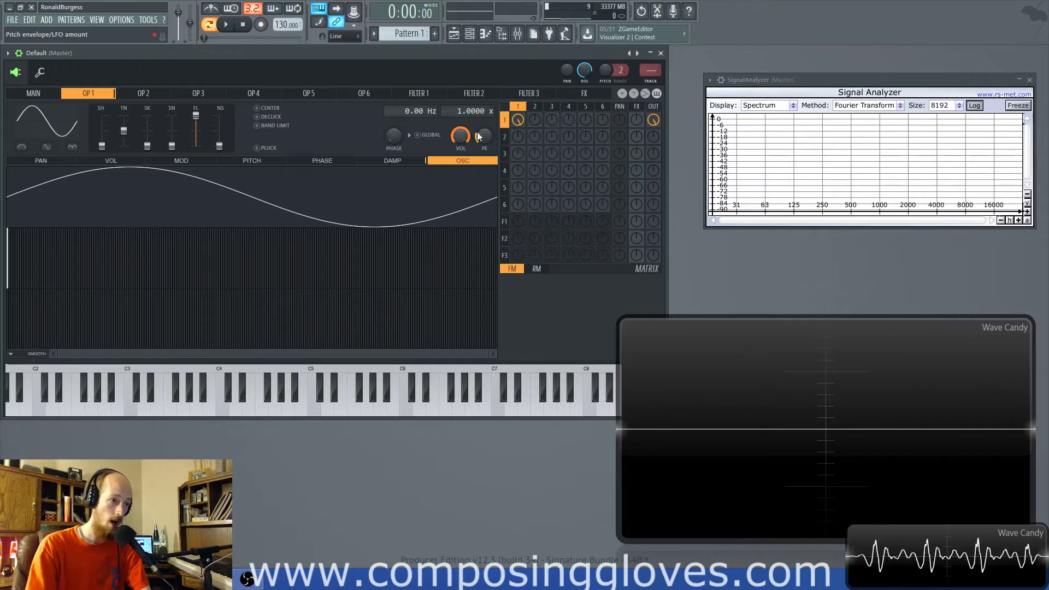
pyautogui.moveTo(517, 120); pyautogui.dragTo(518, 140)
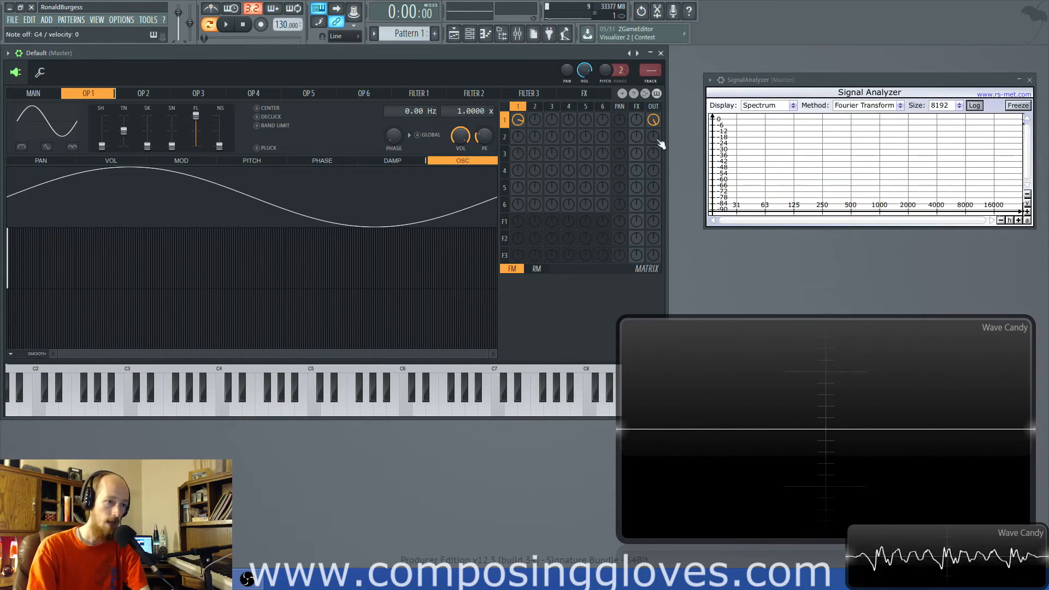
pyautogui.moveTo(849, 195)
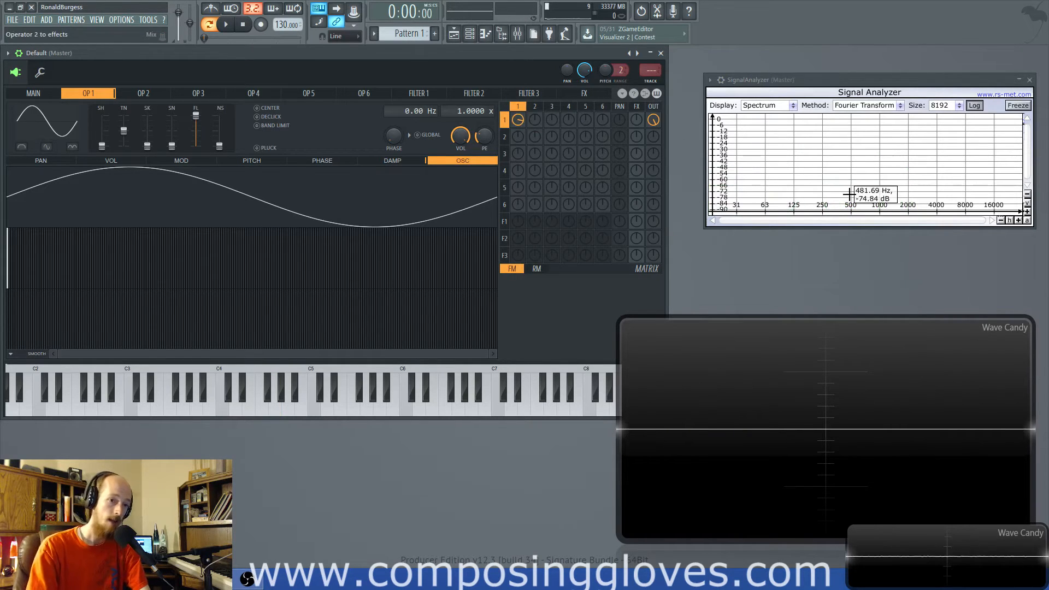
# Step: Check operator 1's feedback, move the analyzer, then set the feedback to a small amount and up to ~59%
pyautogui.click(518, 120)
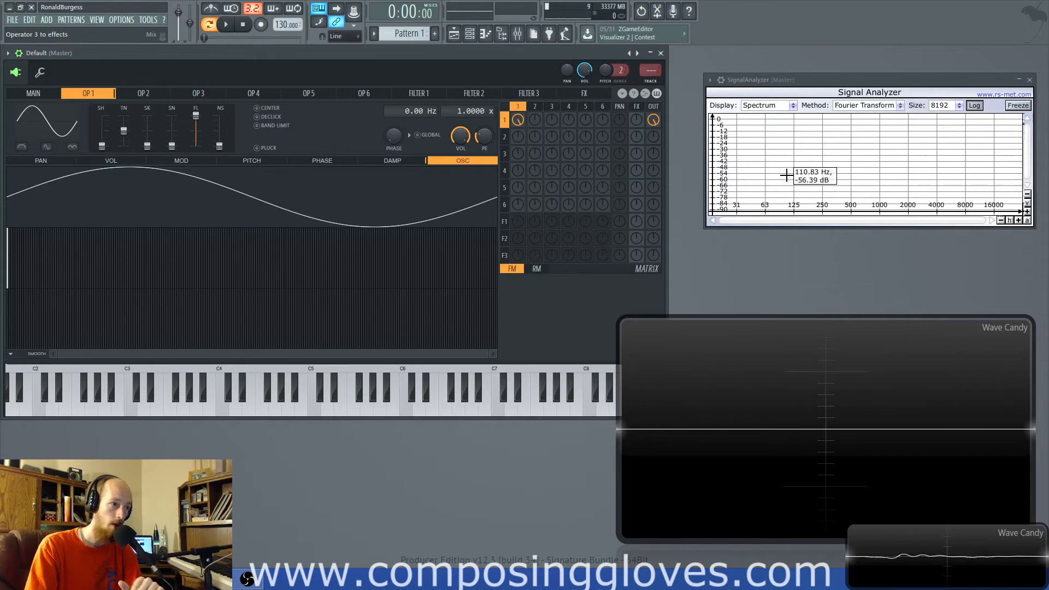
pyautogui.moveTo(815, 90); pyautogui.dragTo(780, 61)
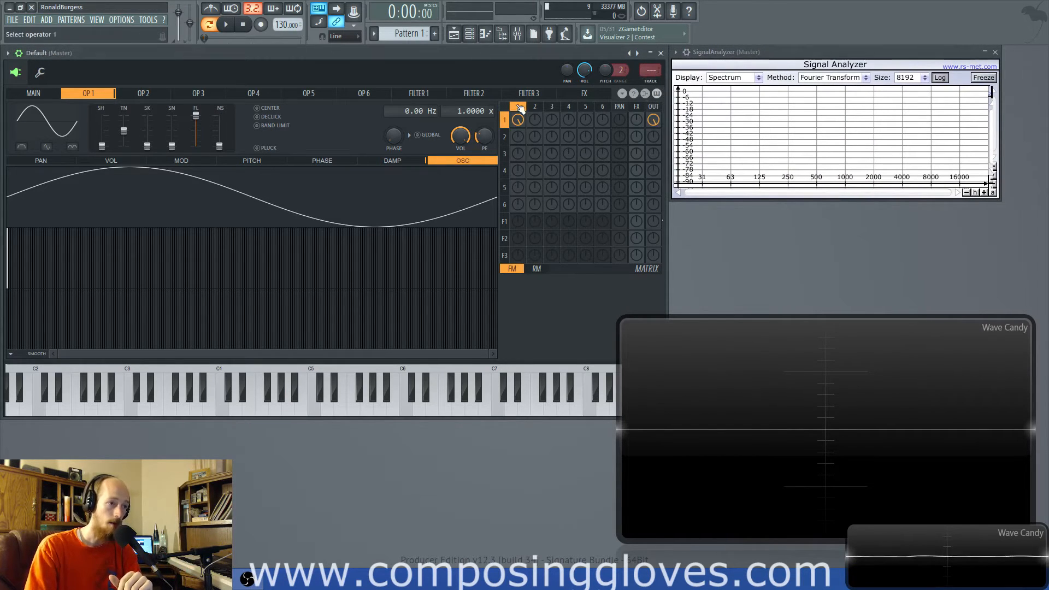
pyautogui.moveTo(518, 119); pyautogui.dragTo(518, 115)
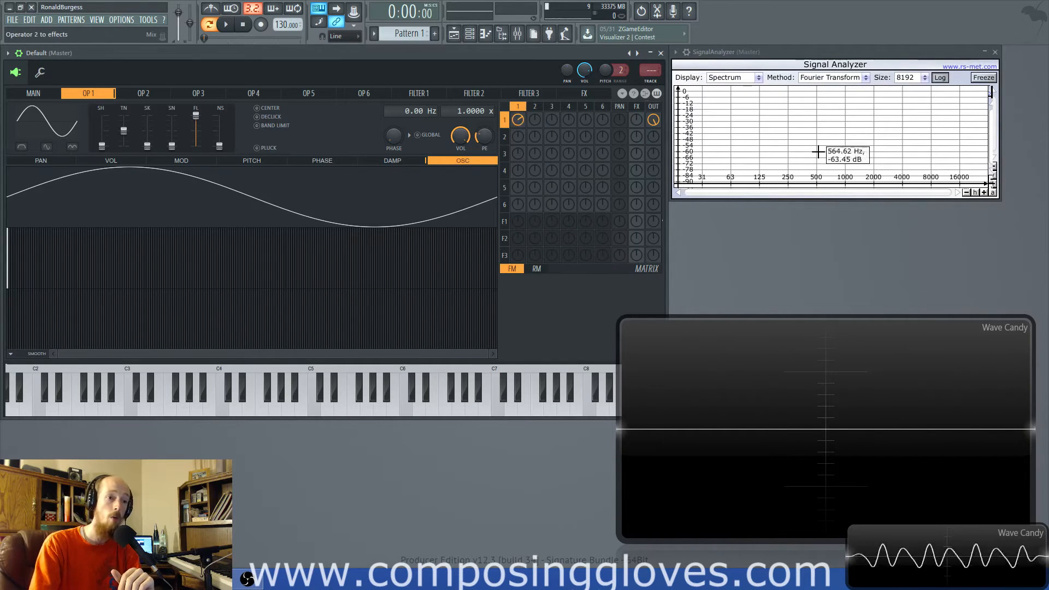
pyautogui.moveTo(518, 119); pyautogui.dragTo(518, 90)
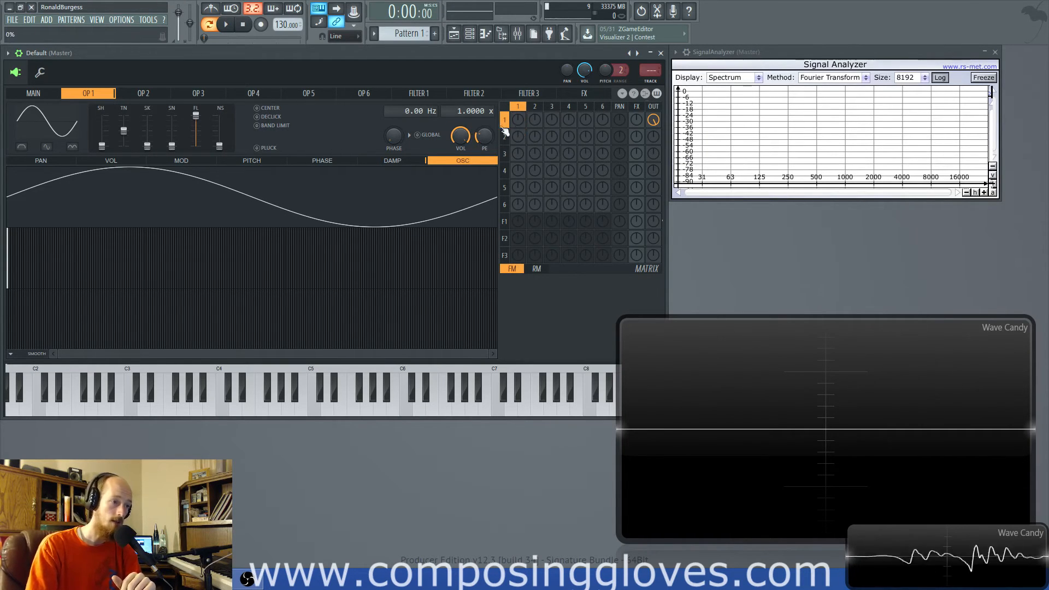
# Step: Open FM8 from the channel rack and add modulation from operator E into operator F
pyautogui.click(34, 94)
pyautogui.press('F6')
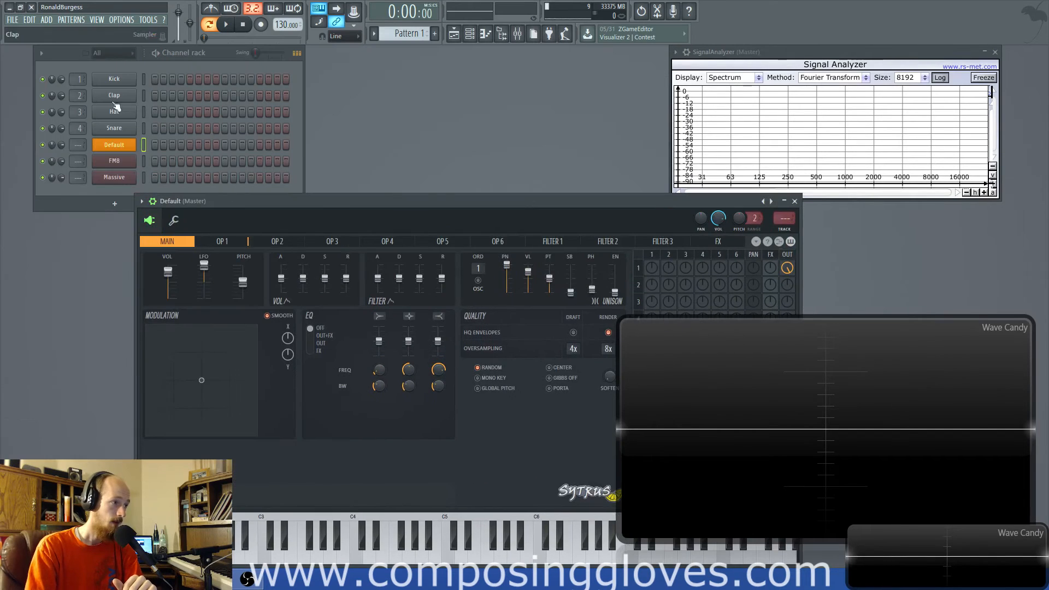
pyautogui.click(114, 163)
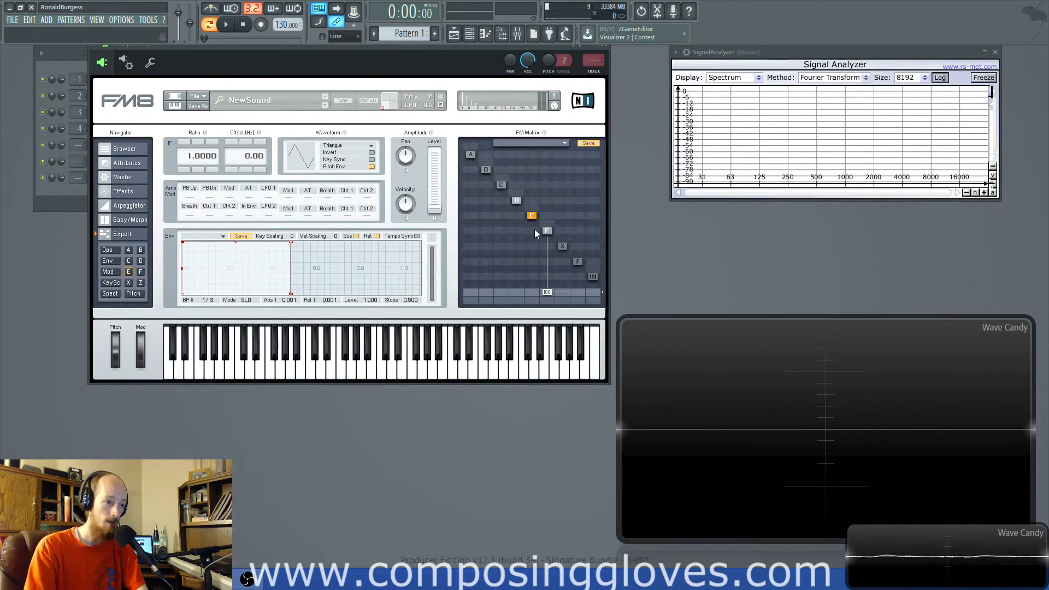
pyautogui.moveTo(535, 228)
pyautogui.mouseDown()
pyautogui.moveTo(535, 192)
pyautogui.moveTo(538, 232)
pyautogui.mouseUp()
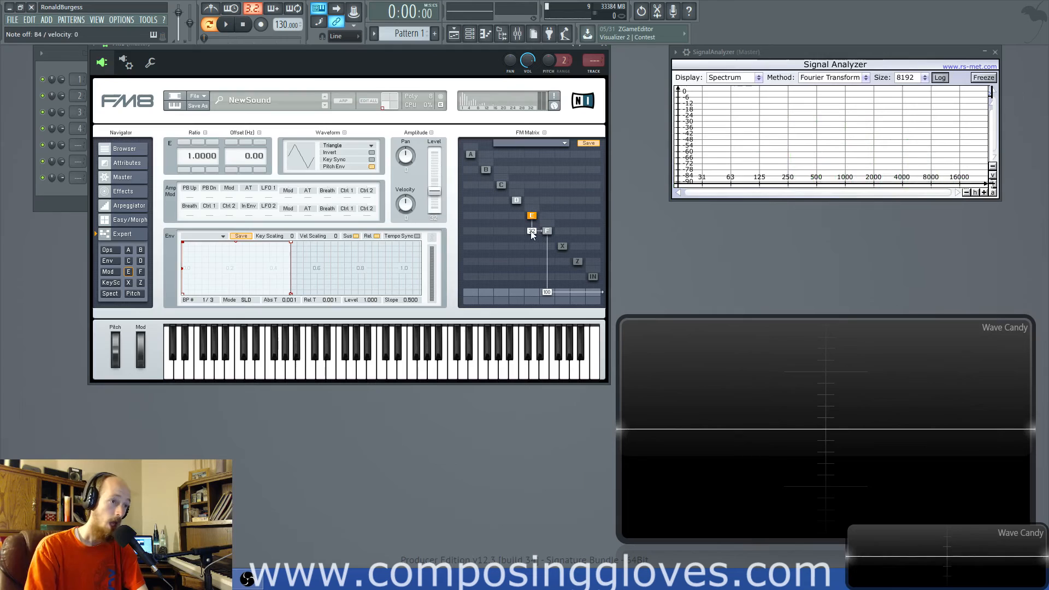
# Step: Show FM8's Spect page, push E-to-F modulation to 100 and back to 0, and reposition the window
pyautogui.click(109, 295)
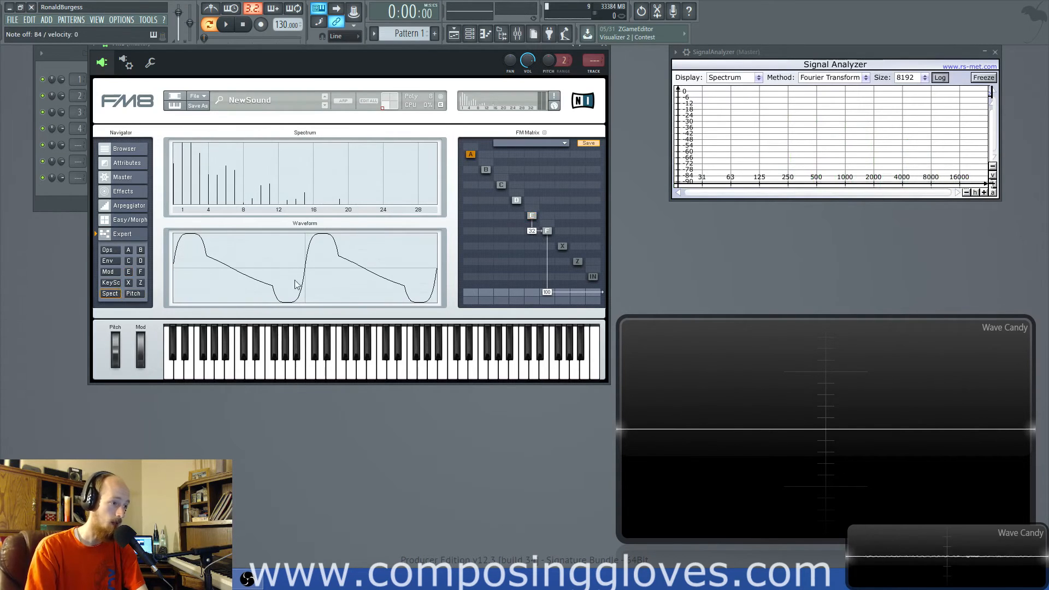
pyautogui.moveTo(531, 232); pyautogui.dragTo(532, 192)
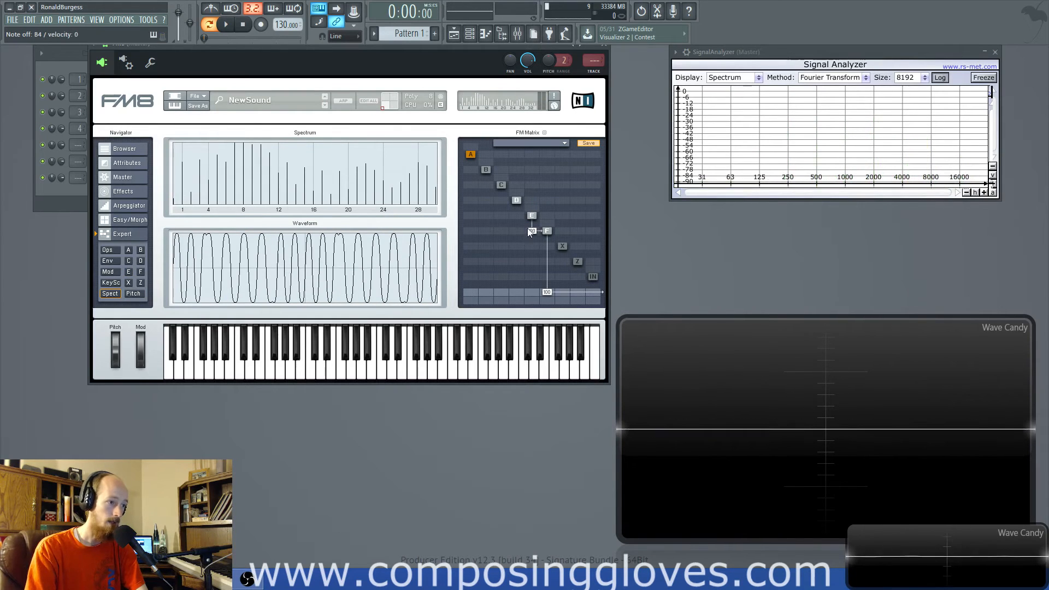
pyautogui.moveTo(526, 232); pyautogui.dragTo(534, 296)
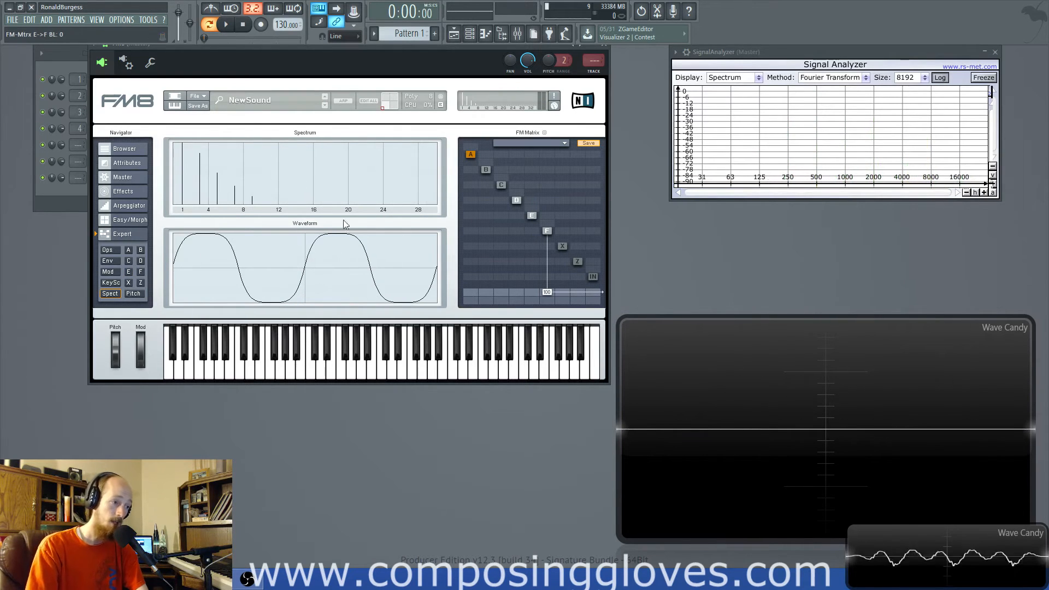
pyautogui.moveTo(466, 53)
pyautogui.mouseDown()
pyautogui.moveTo(512, 126)
pyautogui.moveTo(424, 67)
pyautogui.mouseUp()
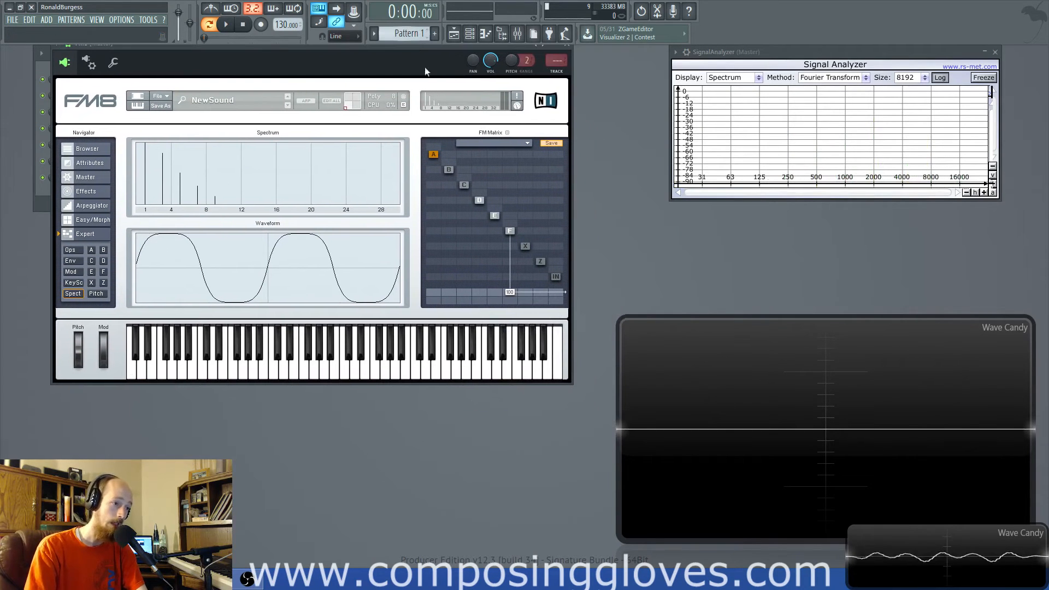